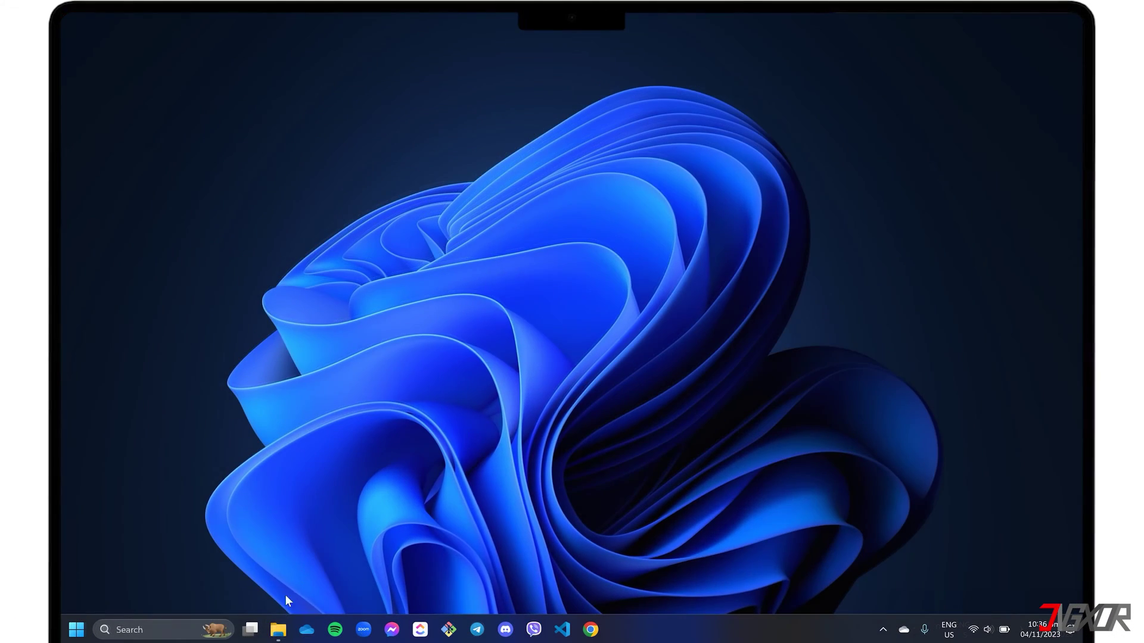
# Permanently delete October Meeting Agenda and October Monthly Report from KYEOPTA (E:) > Office Documents
pyautogui.click(278, 630)
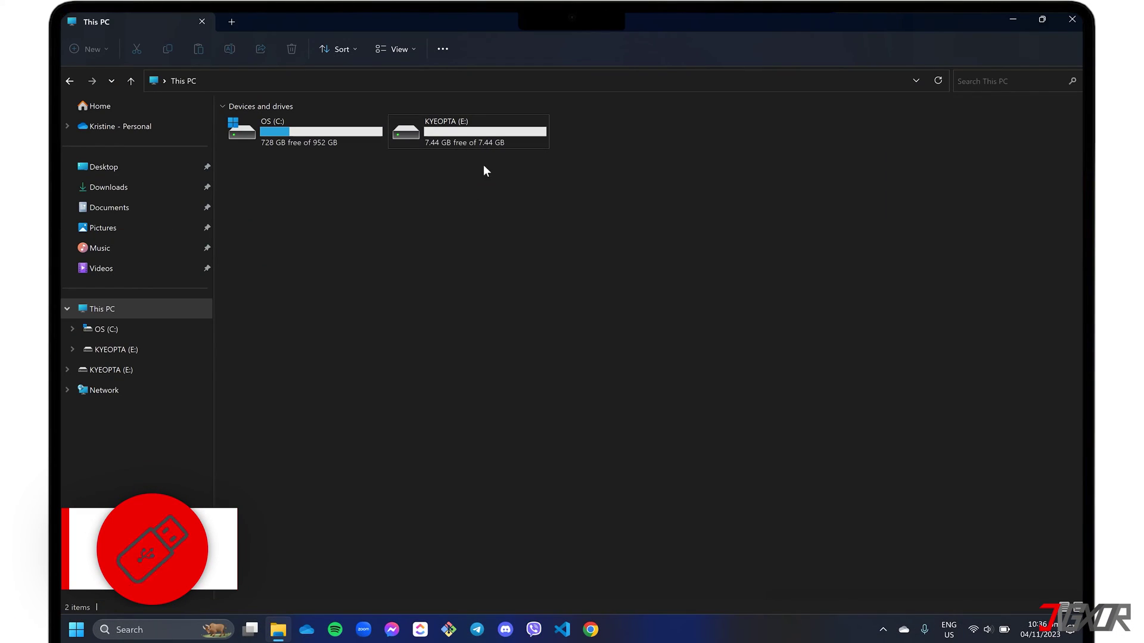
pyautogui.click(491, 140)
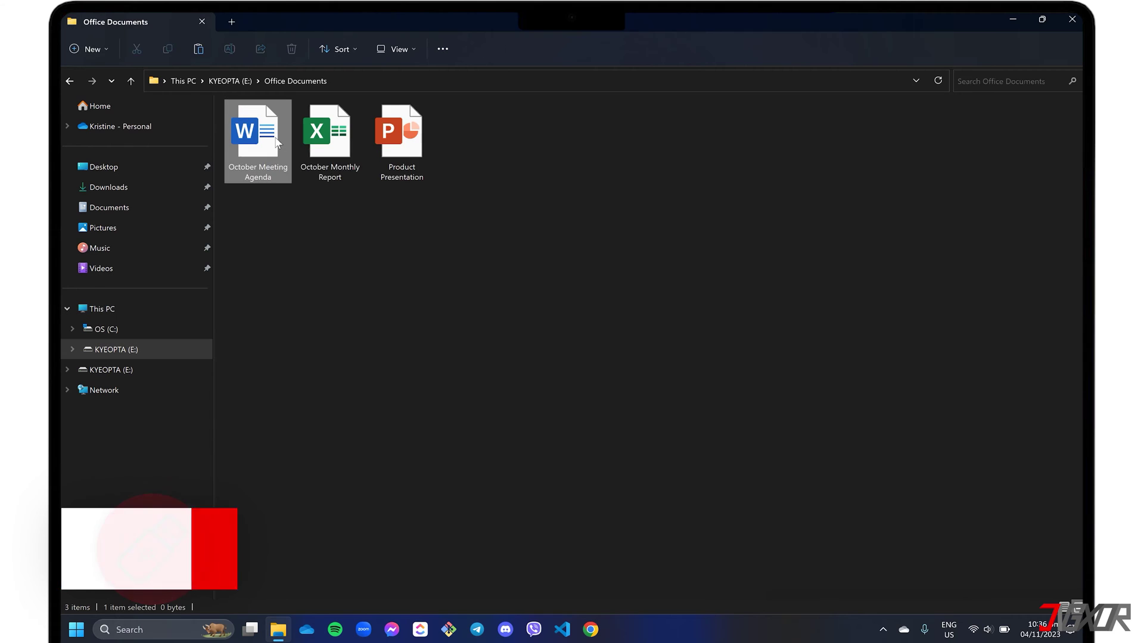
pyautogui.keyDown('ctrl'); pyautogui.click(327, 143); pyautogui.keyUp('ctrl')
pyautogui.hotkey('shift', 'Delete')
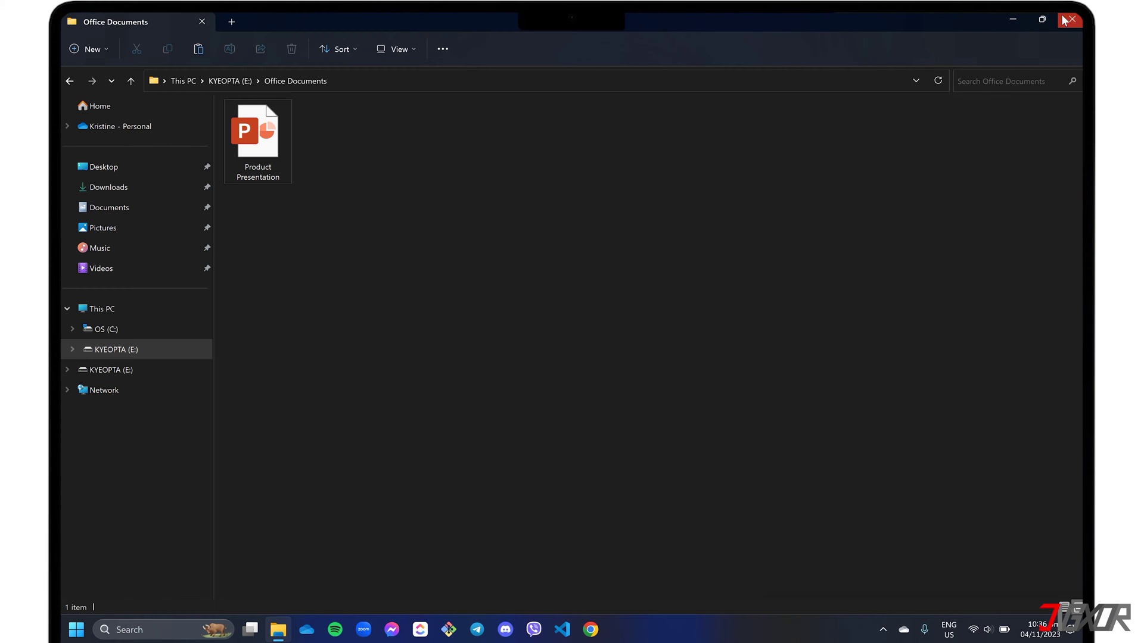
# Close the File Explorer window
pyautogui.click(1064, 21)
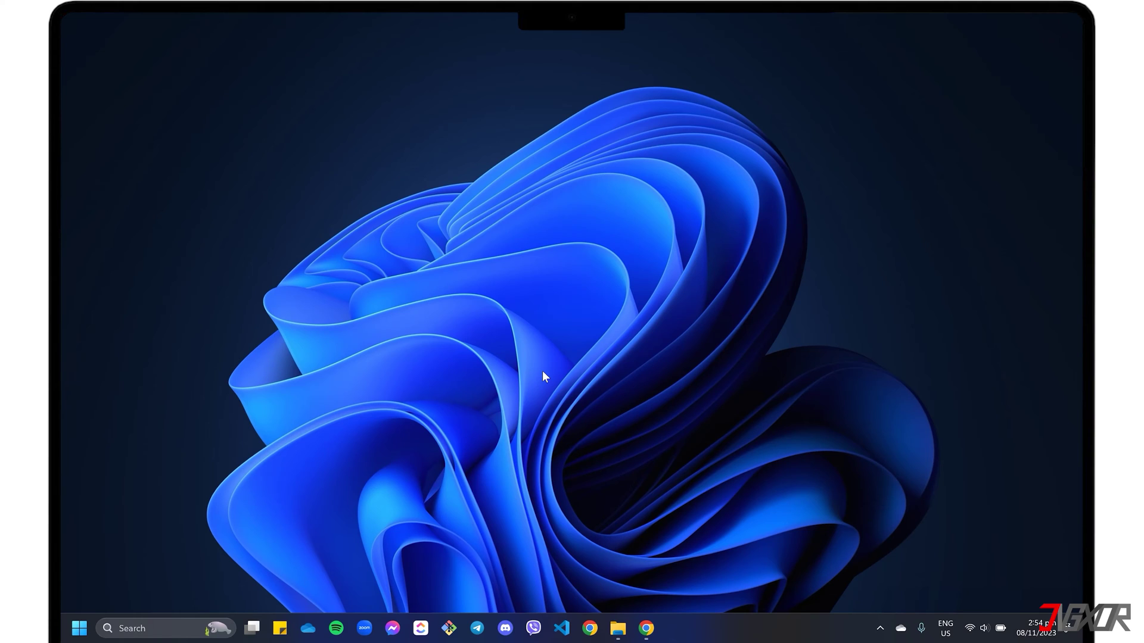
# Open the iMyFone D-Back Windows Data Recovery page in Chrome and scroll down to the Free Trial VS Full Version table
pyautogui.click(644, 626)
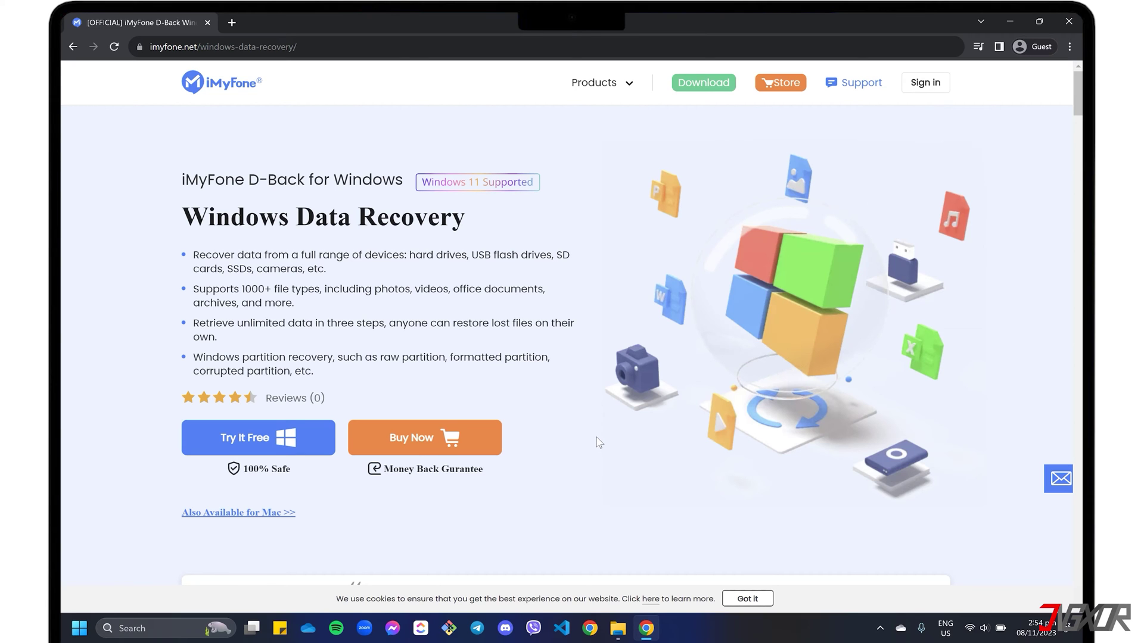
pyautogui.scroll(-10, 596, 437)
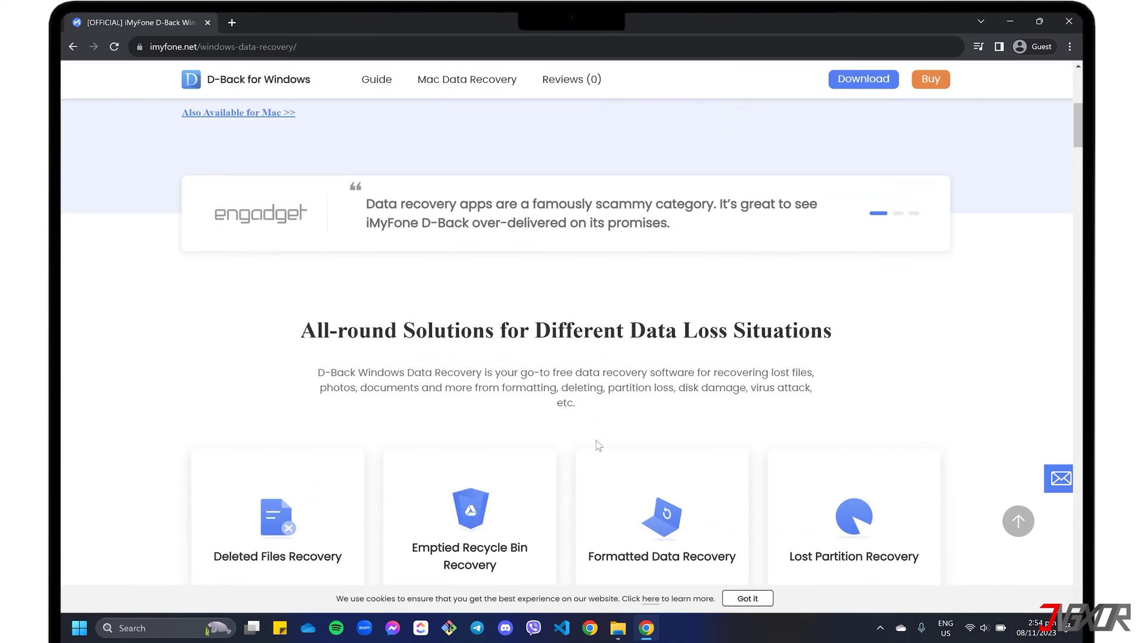
pyautogui.scroll(-4, 597, 440)
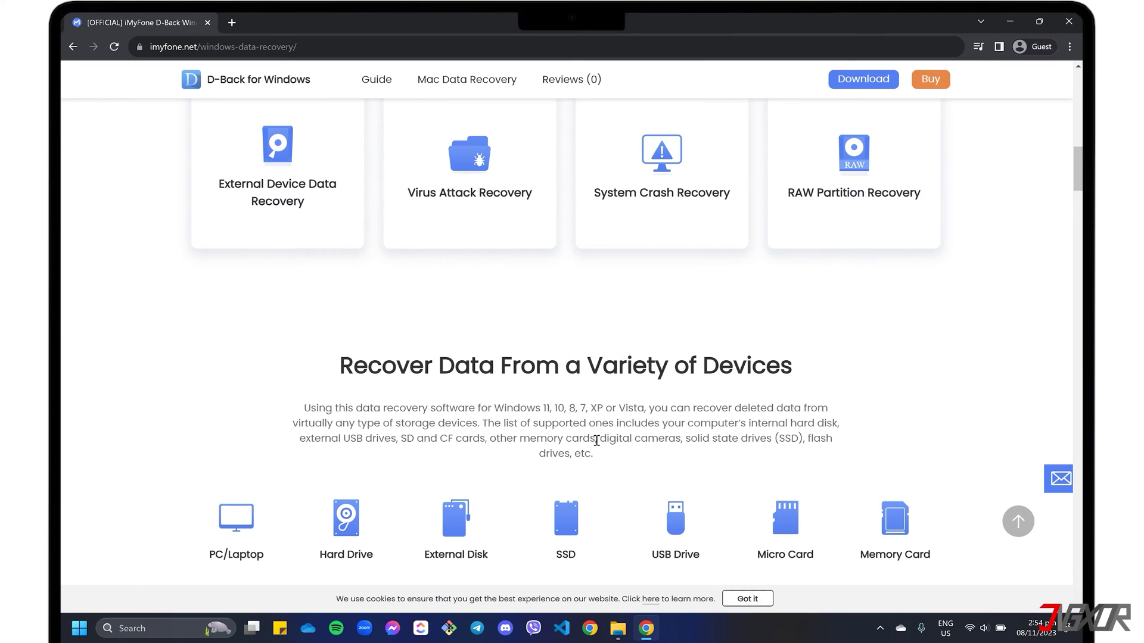
pyautogui.scroll(-2, 596, 441)
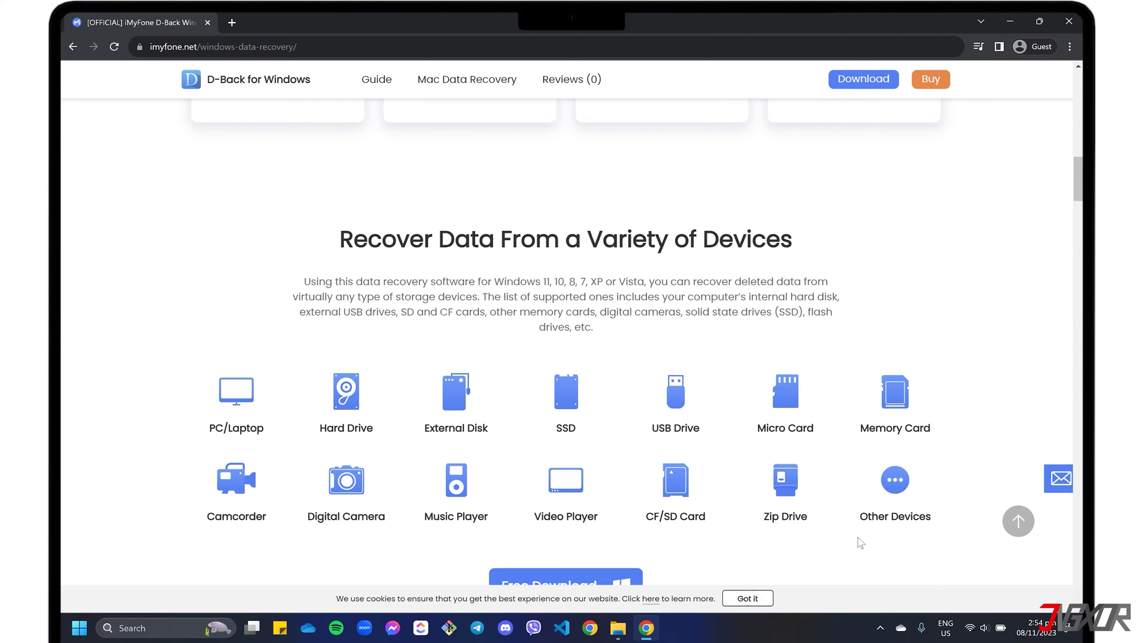
pyautogui.scroll(-9, 860, 542)
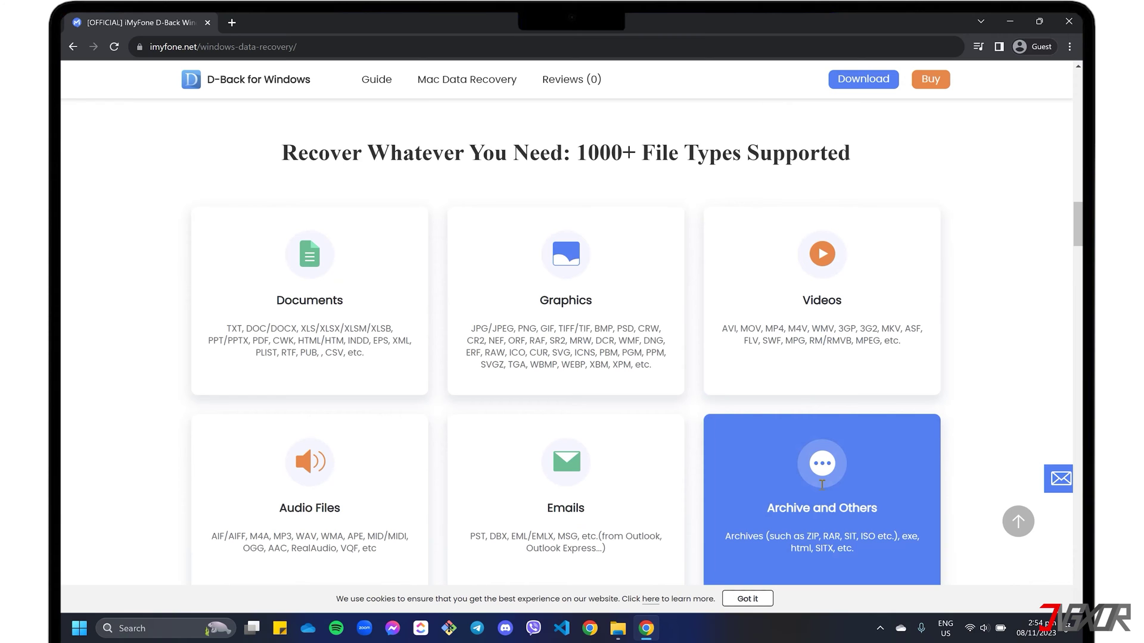
pyautogui.scroll(-16, 822, 485)
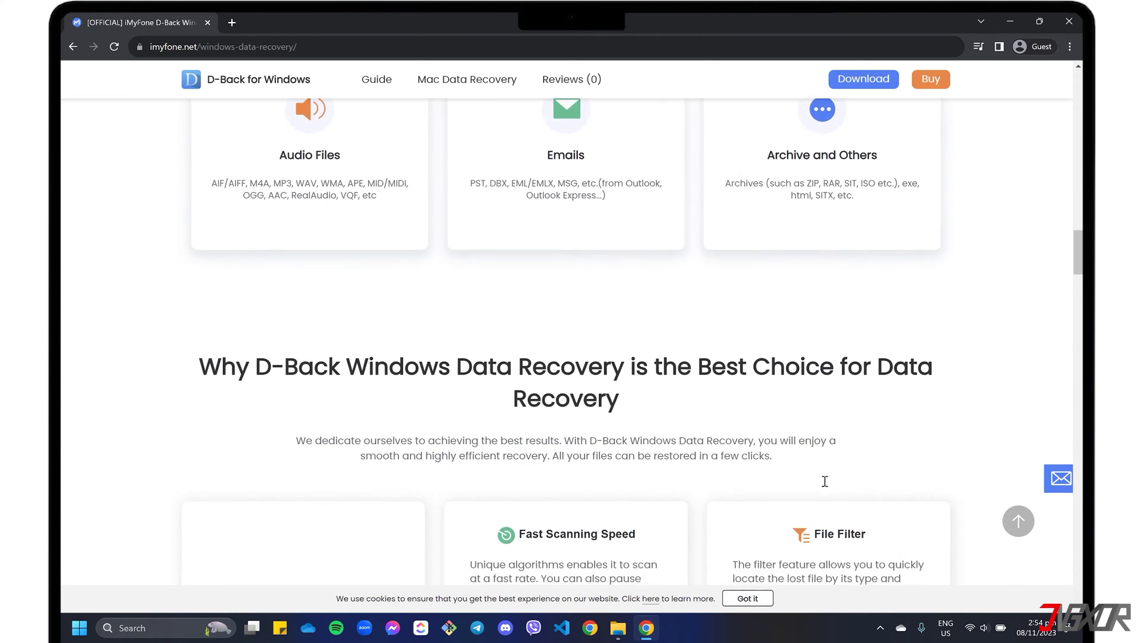
pyautogui.scroll(-11, 828, 482)
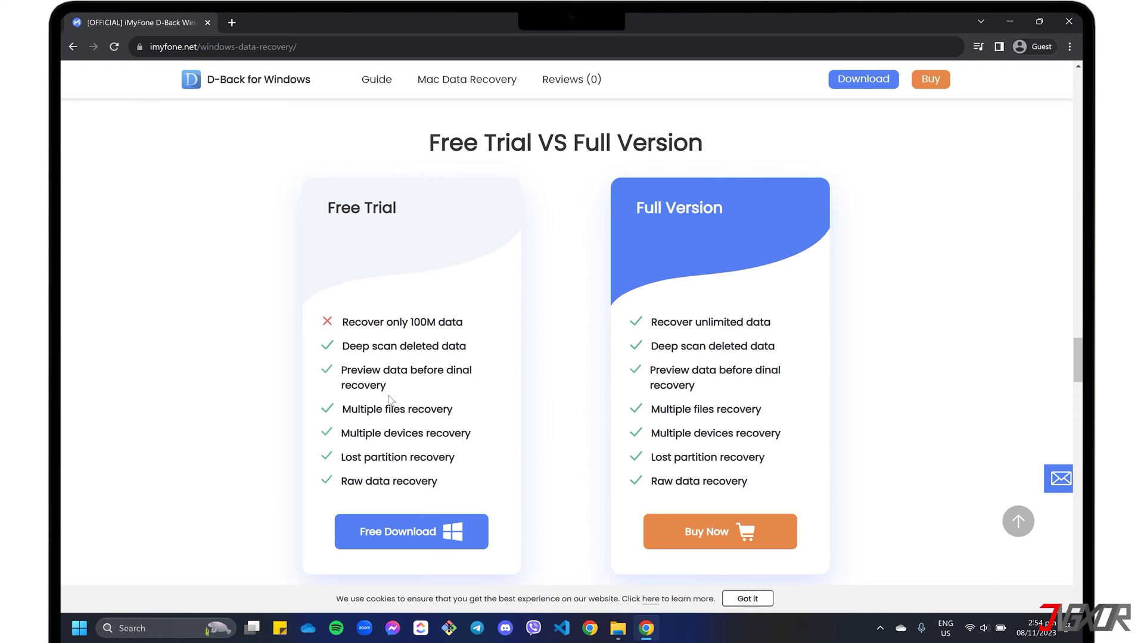
# Download the D-Back free trial installer to Downloads, run it and install D-Back for Windows
pyautogui.click(1019, 522)
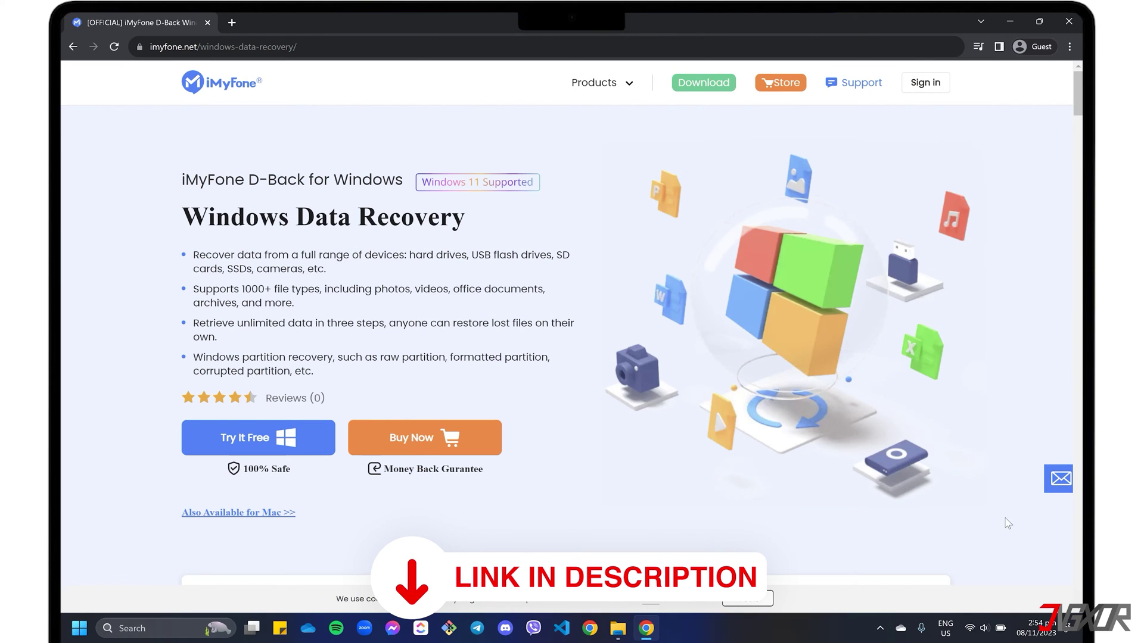
pyautogui.click(247, 440)
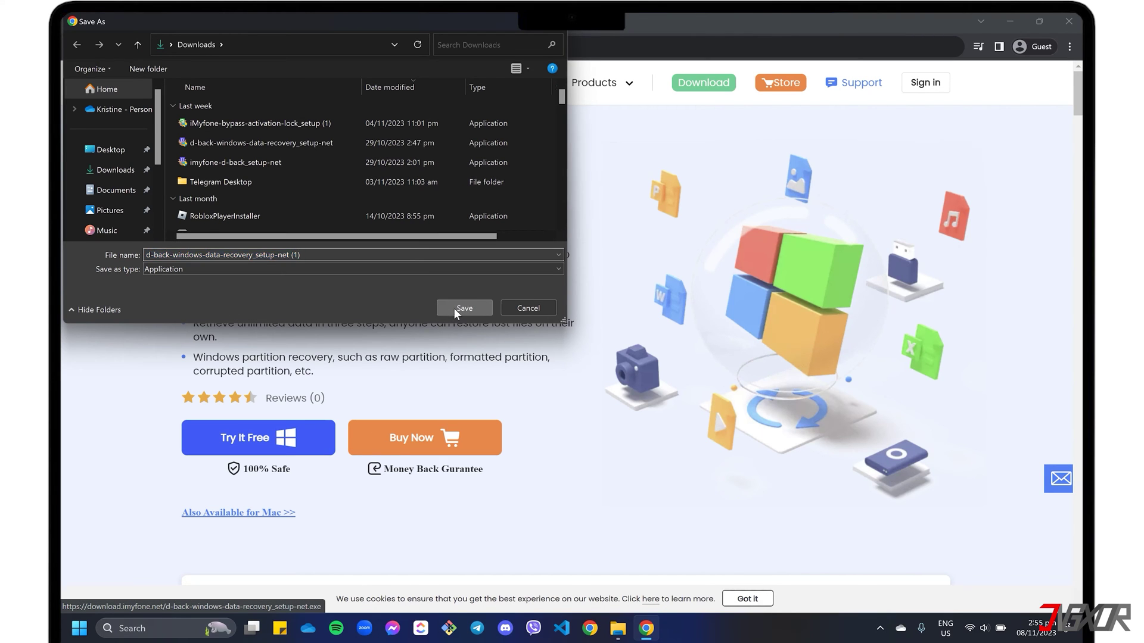
pyautogui.click(454, 308)
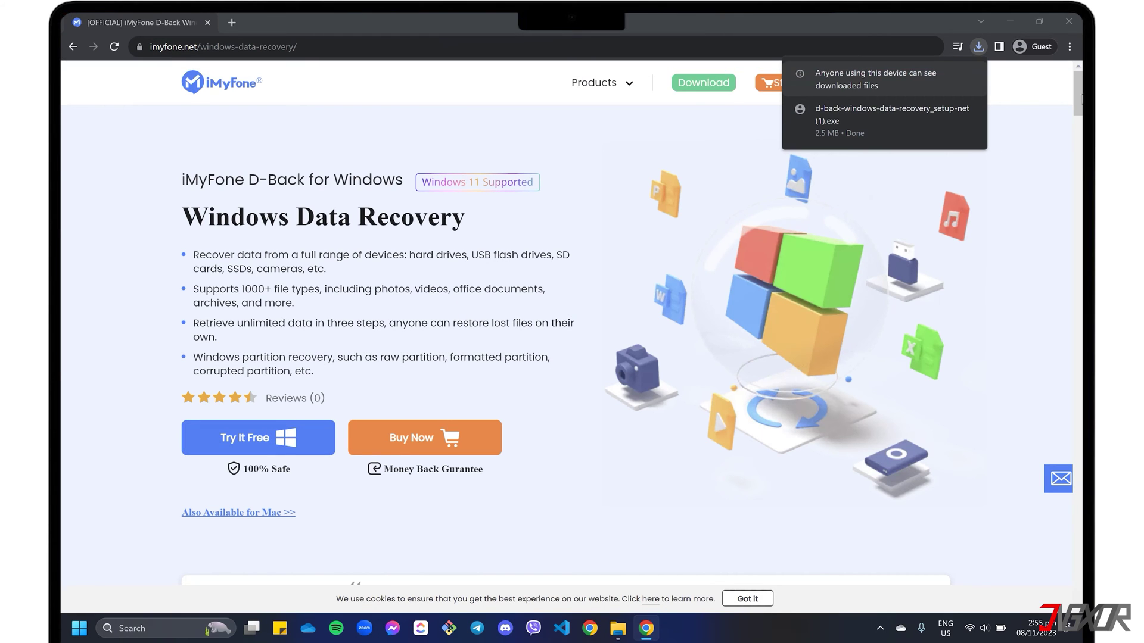
pyautogui.click(867, 116)
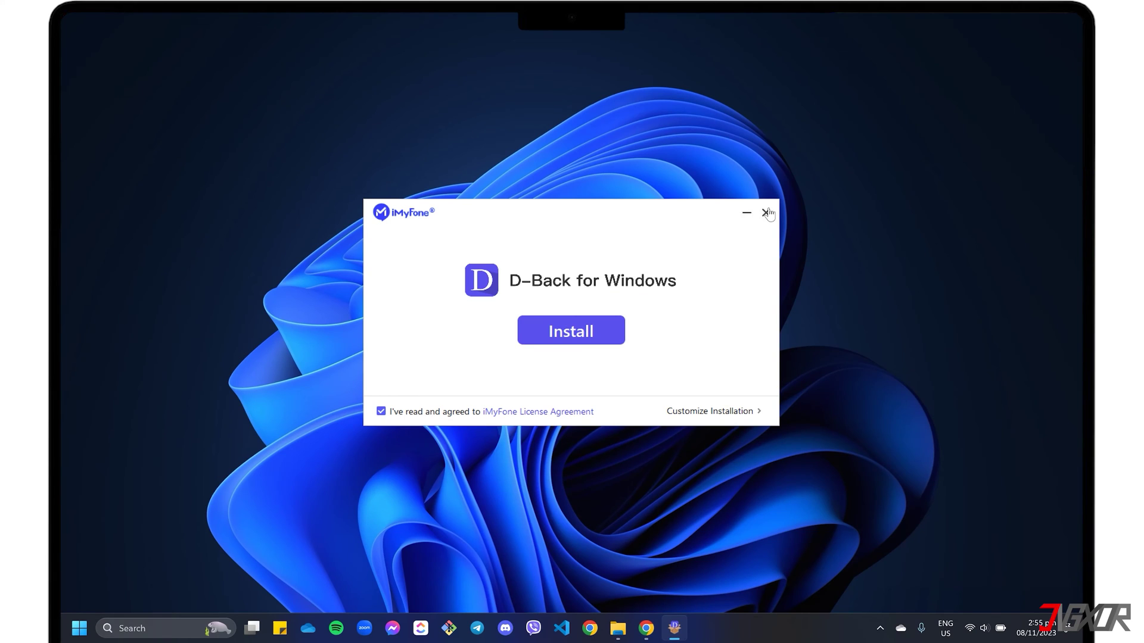
pyautogui.click(560, 337)
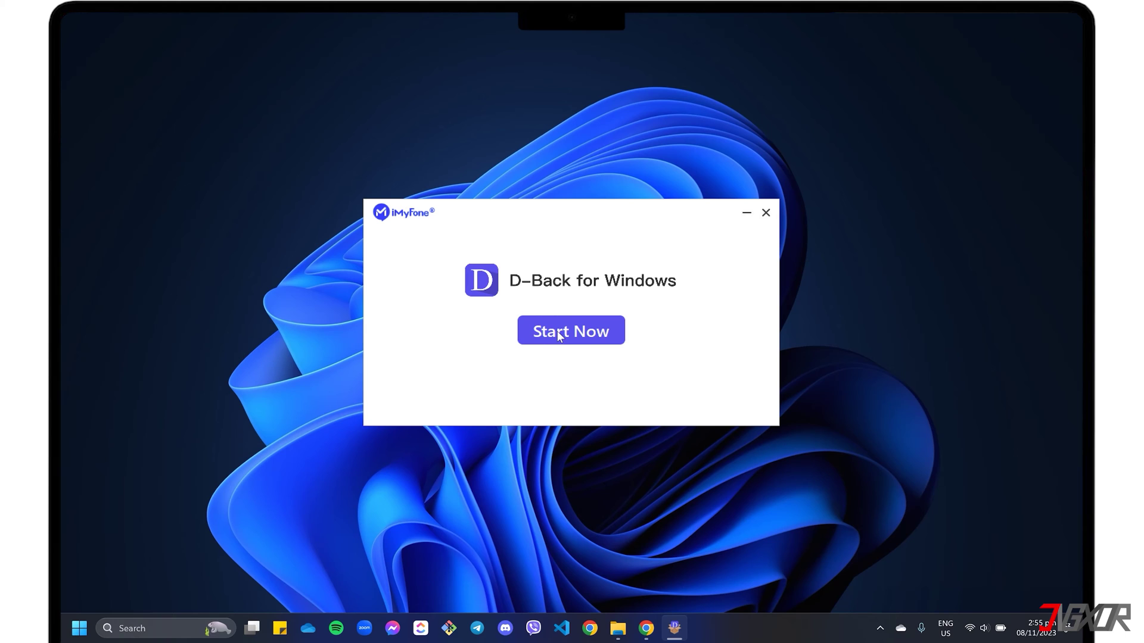
# Launch D-Back and show the PC&Hard Drive Recovery drives, including external KYEOPTA (E)
pyautogui.click(560, 337)
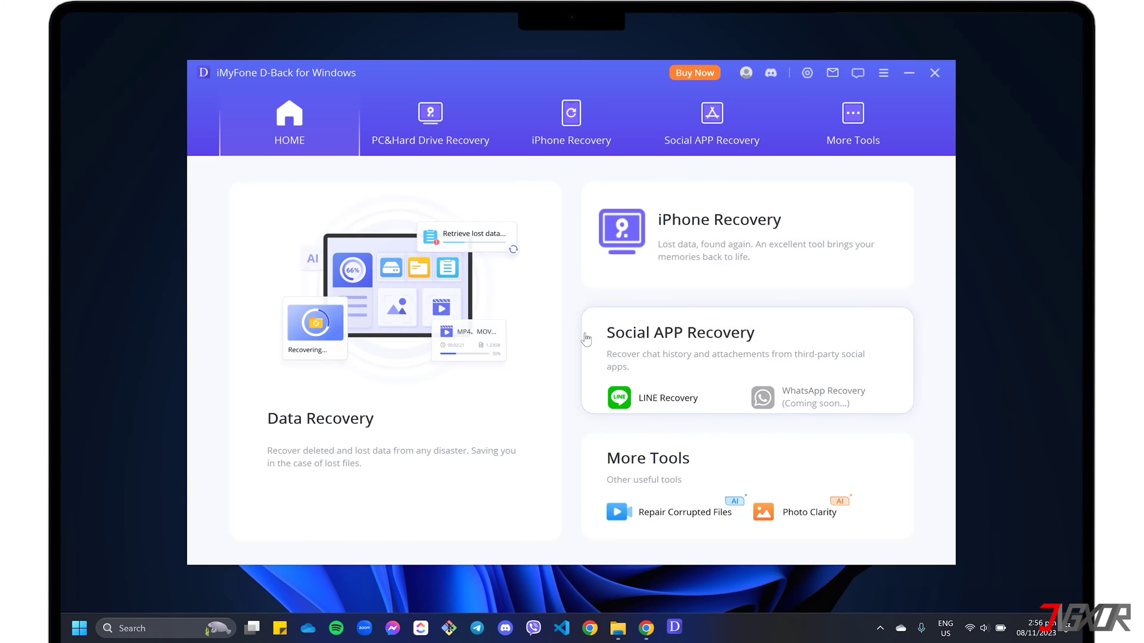
pyautogui.click(438, 121)
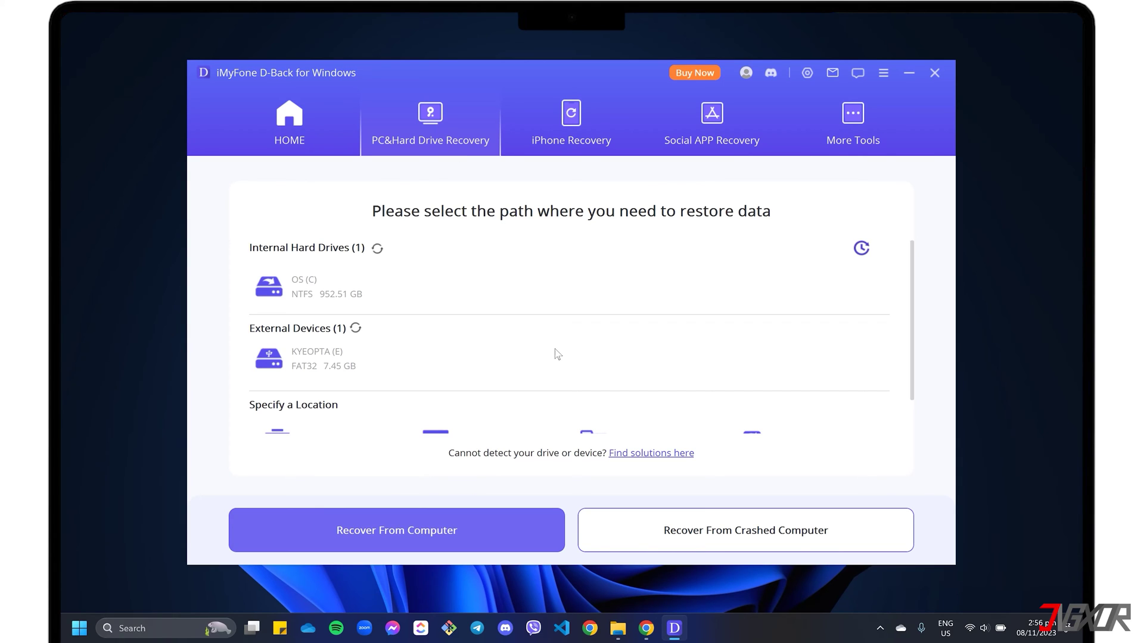
pyautogui.moveTo(314, 362)
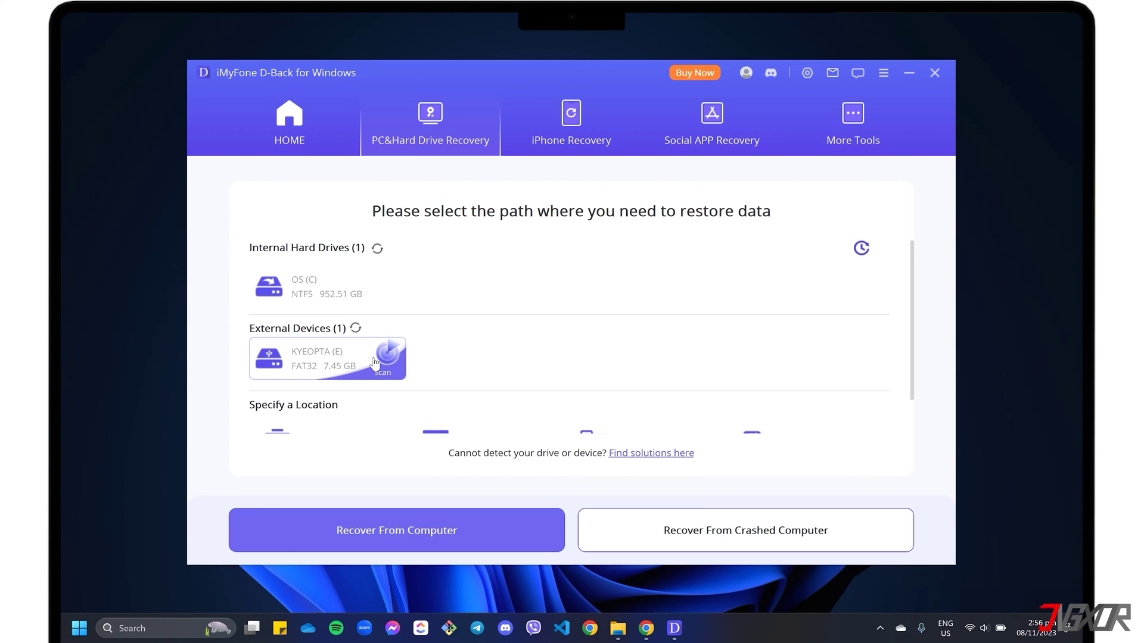
# Scan KYEOPTA (E), then list results by File Path under C: > Users > LAPTOP-0244 > Documents
pyautogui.click(376, 362)
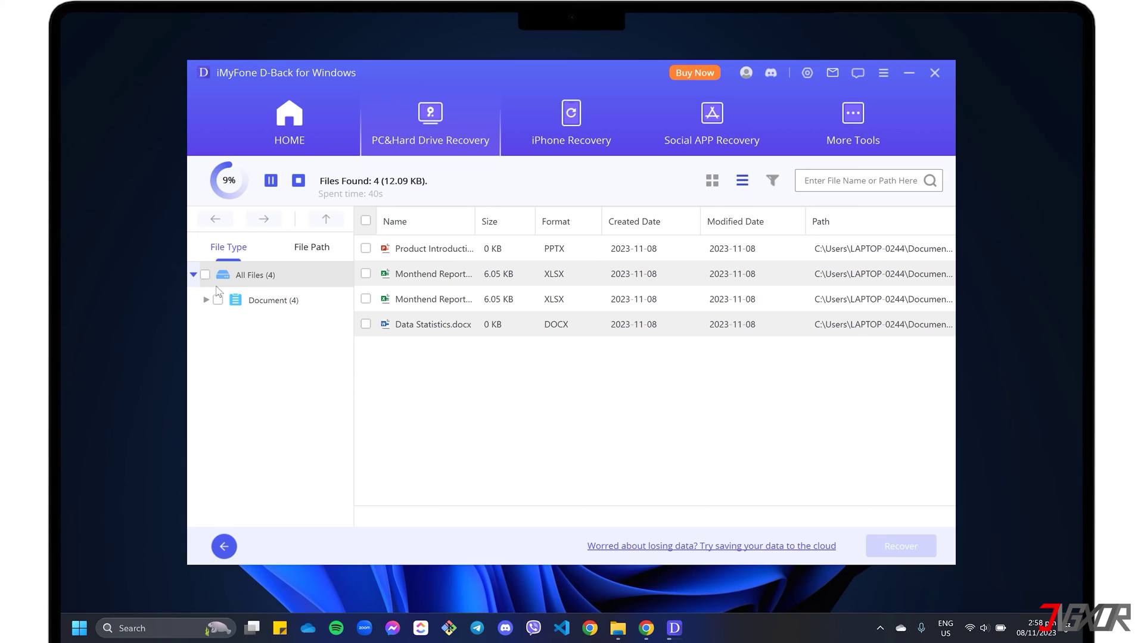
pyautogui.click(205, 301)
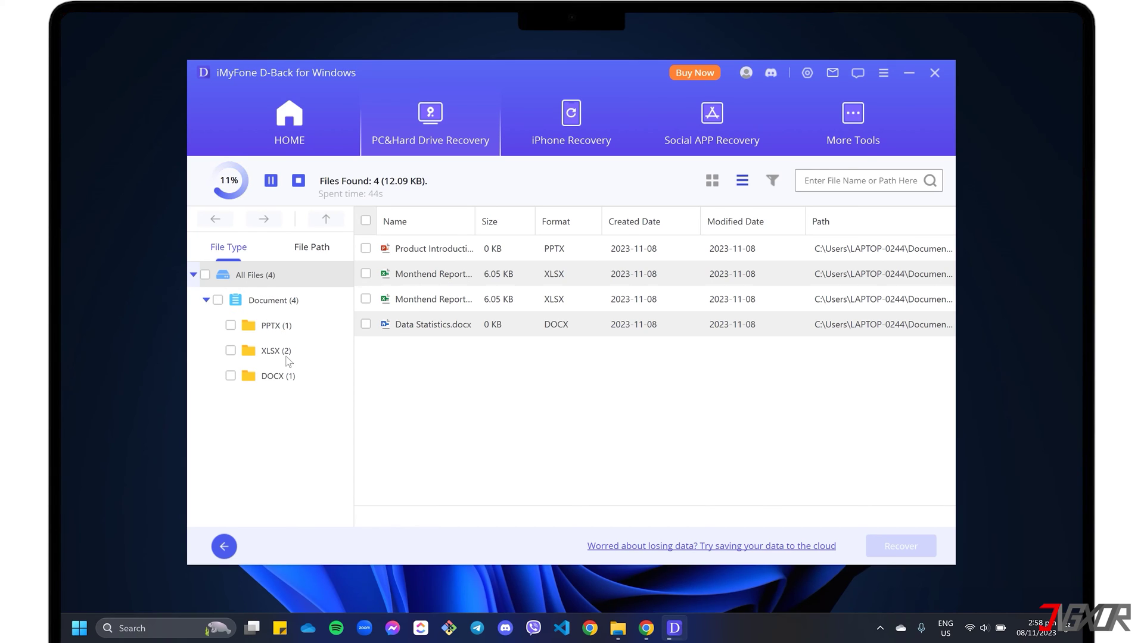
pyautogui.click(311, 247)
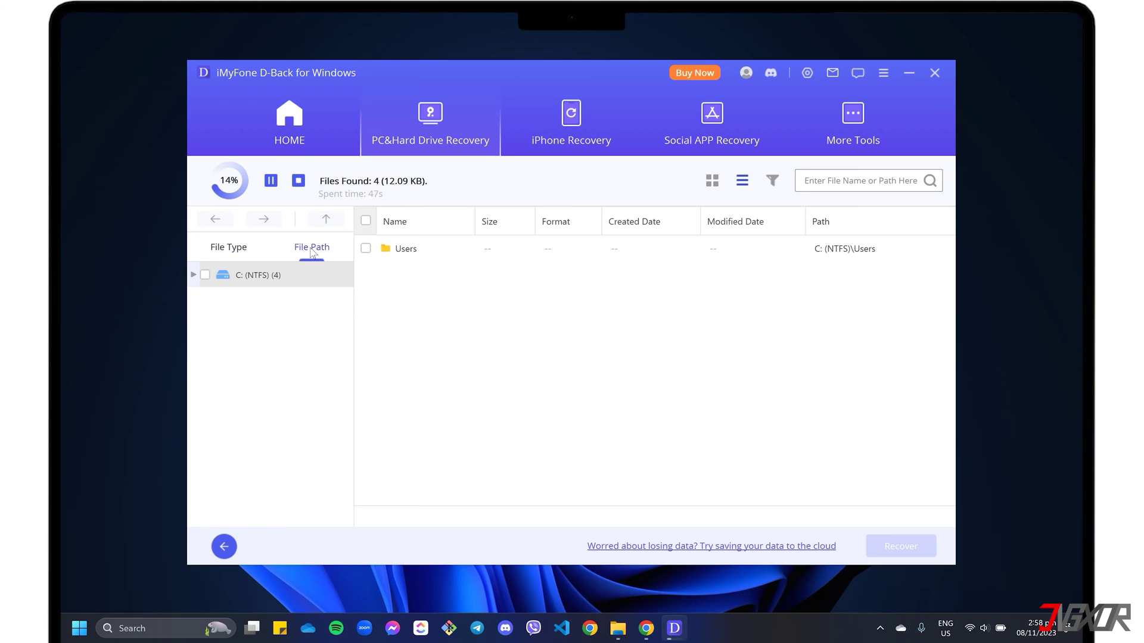
pyautogui.click(193, 275)
pyautogui.click(206, 301)
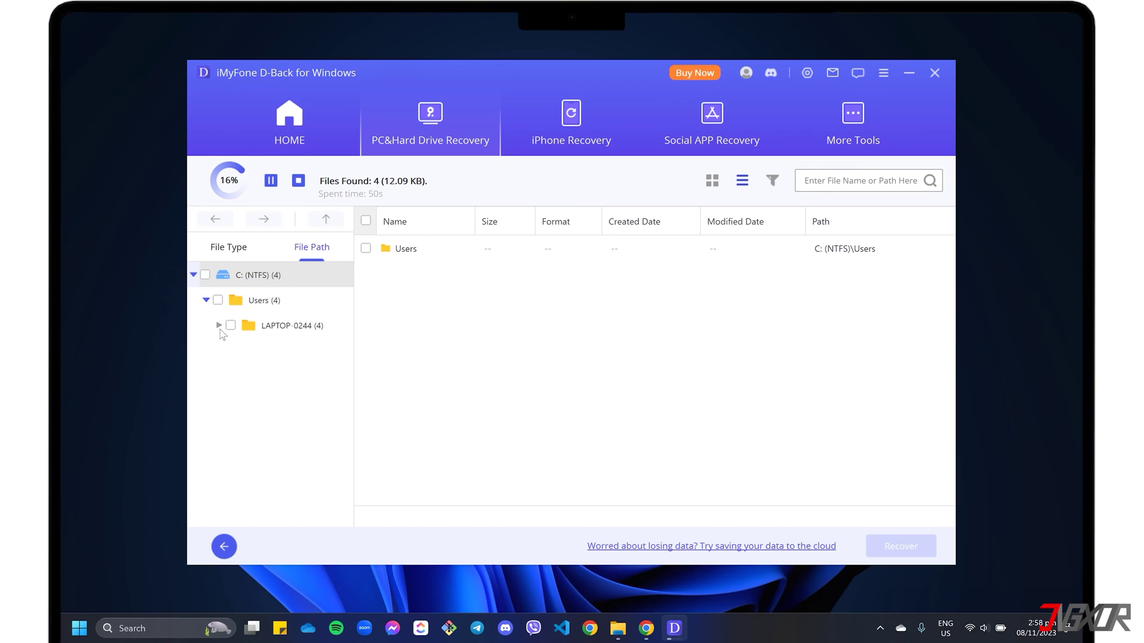
pyautogui.click(219, 325)
pyautogui.click(232, 351)
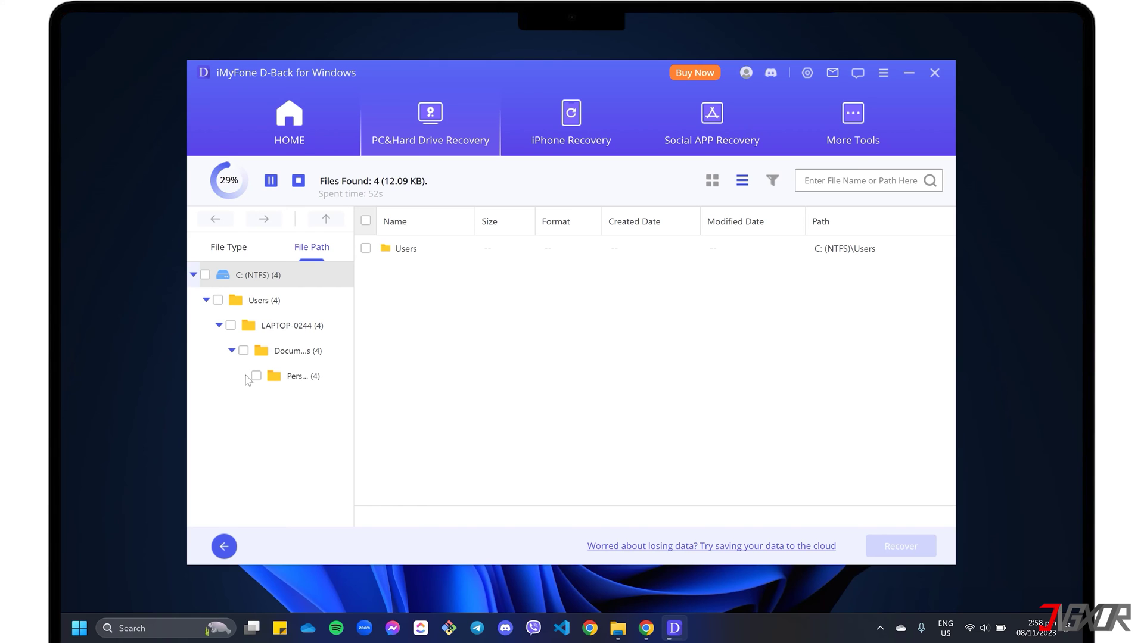
pyautogui.click(294, 379)
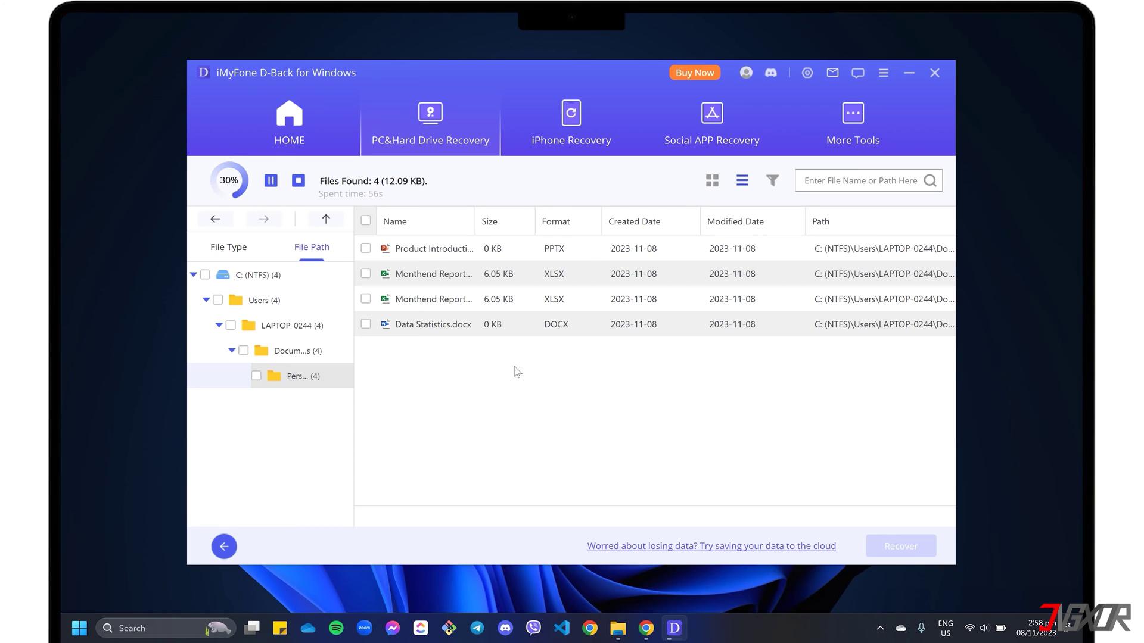
# Pause the scan at about 31%, then stop it and confirm
pyautogui.click(270, 182)
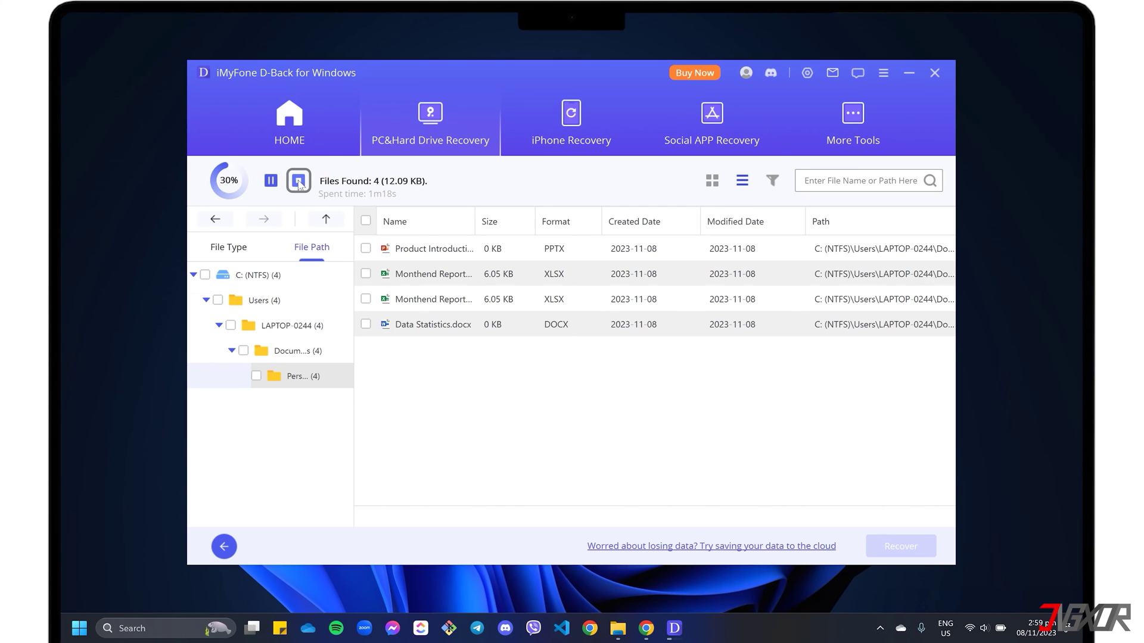
pyautogui.click(298, 181)
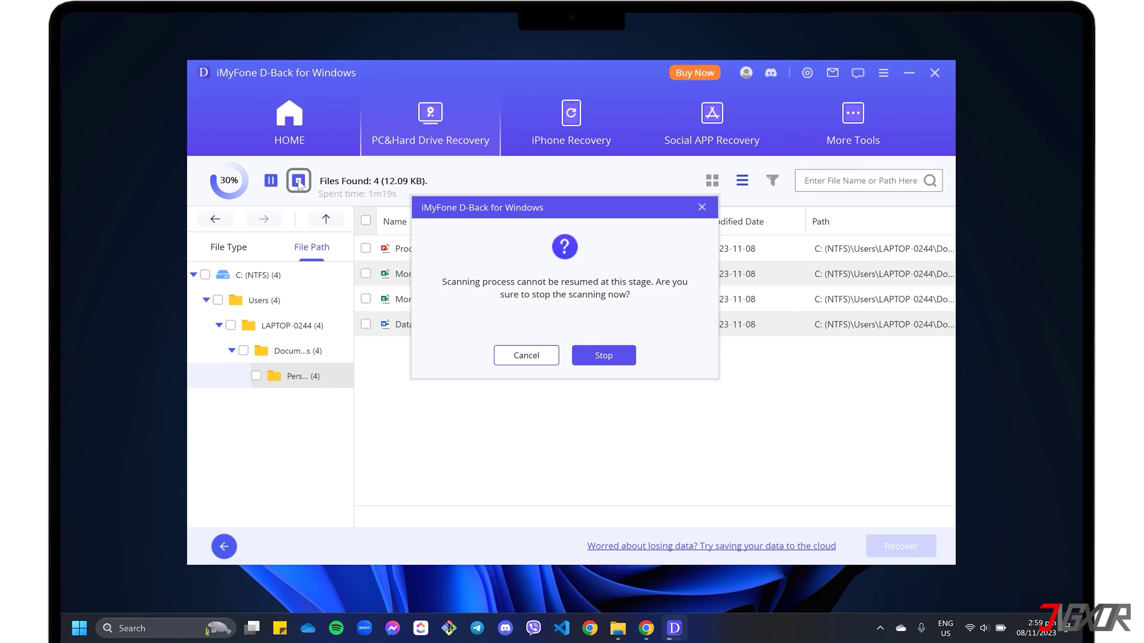
pyautogui.click(600, 356)
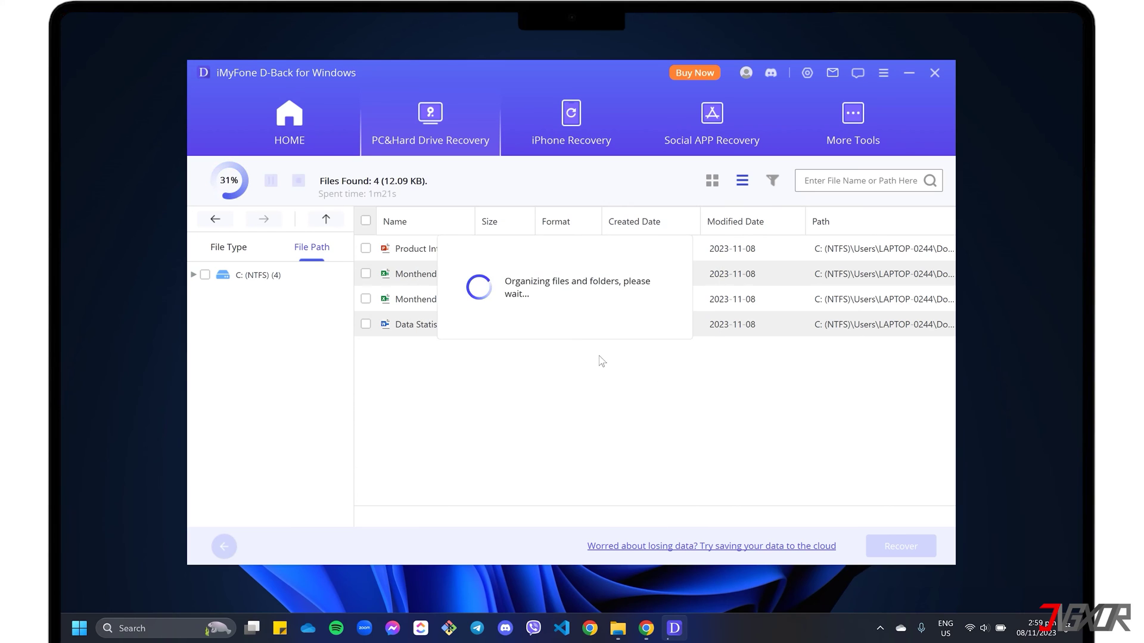
# Dismiss the scan-complete notice and tick the PPTX, both XLSX reports and Data Statistics.docx
pyautogui.click(568, 356)
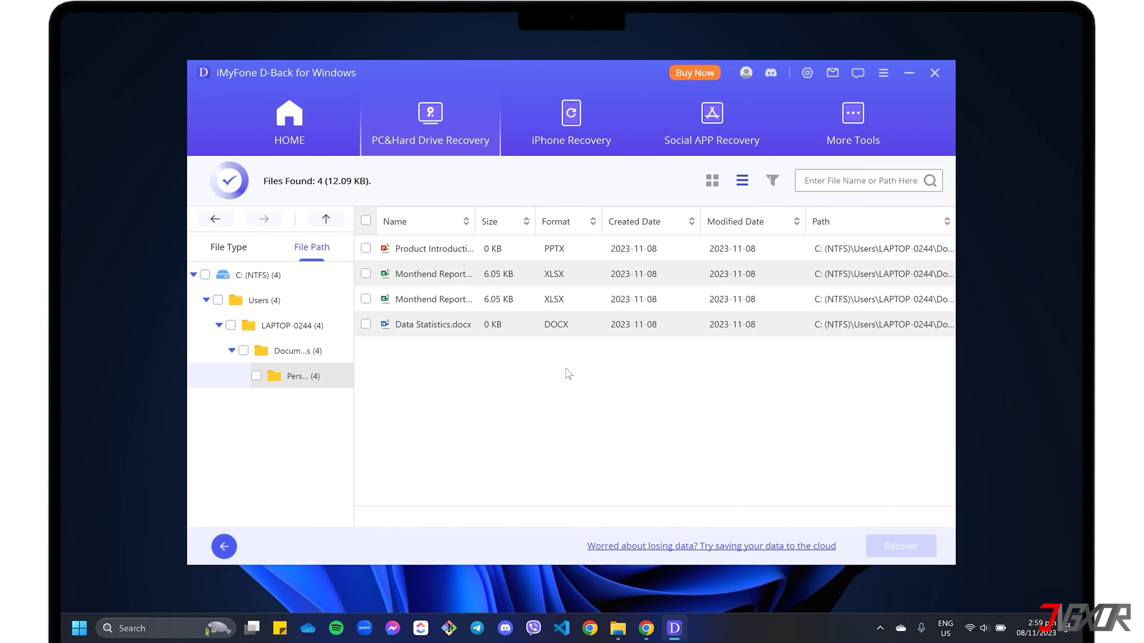
pyautogui.click(366, 248)
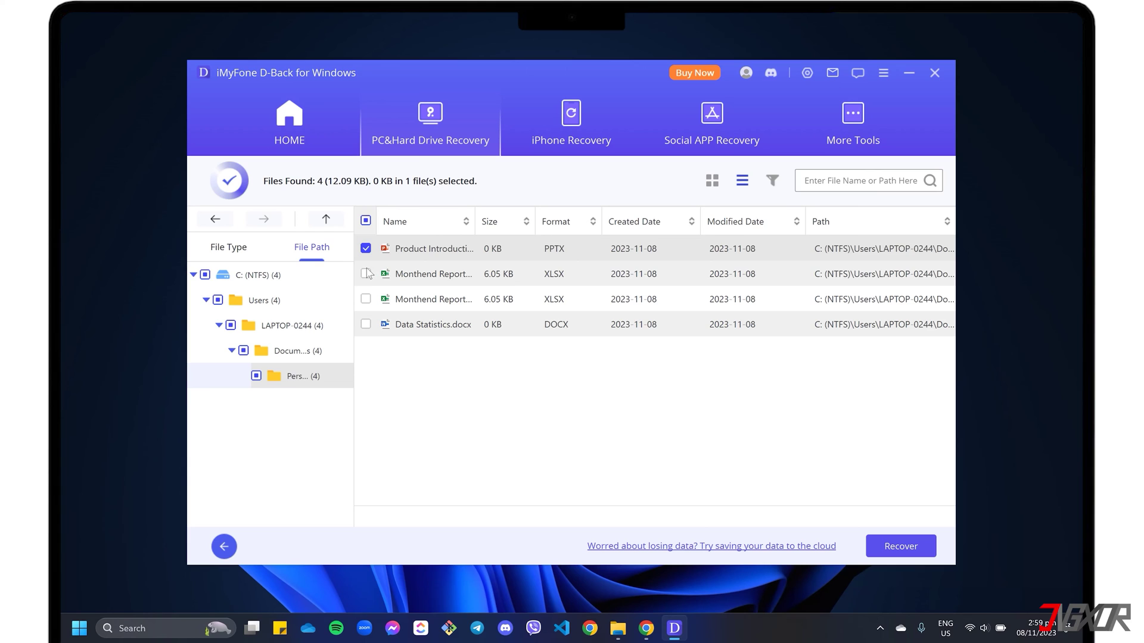
pyautogui.click(366, 274)
pyautogui.click(366, 299)
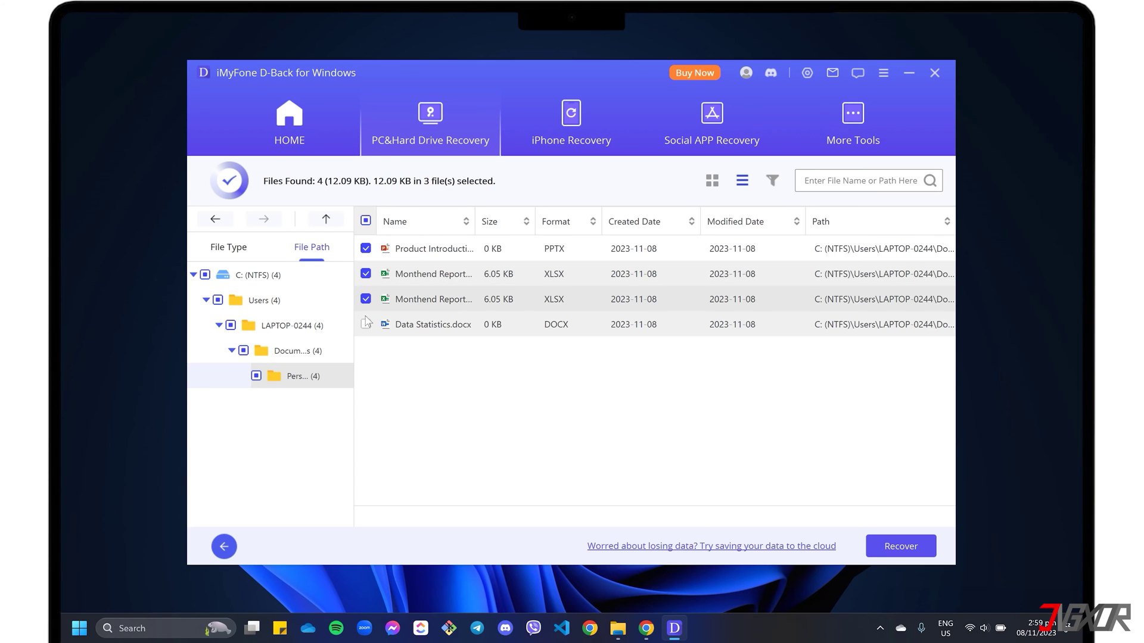
pyautogui.click(366, 324)
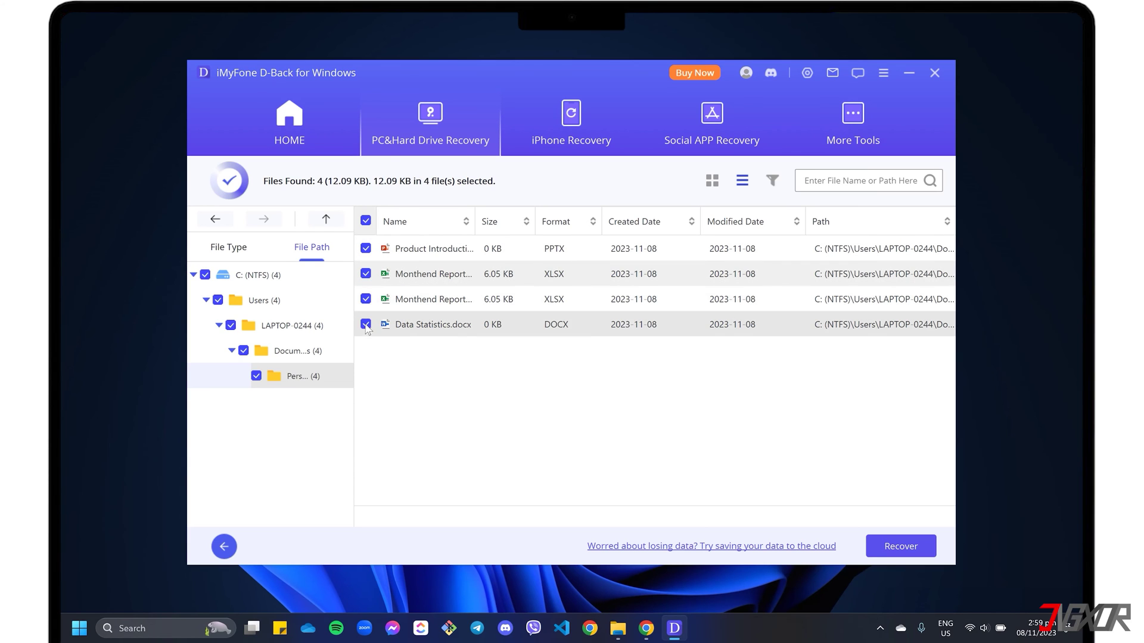
# Recover the four checked files into Documents > PersonalFiles - RESTORED
pyautogui.click(895, 548)
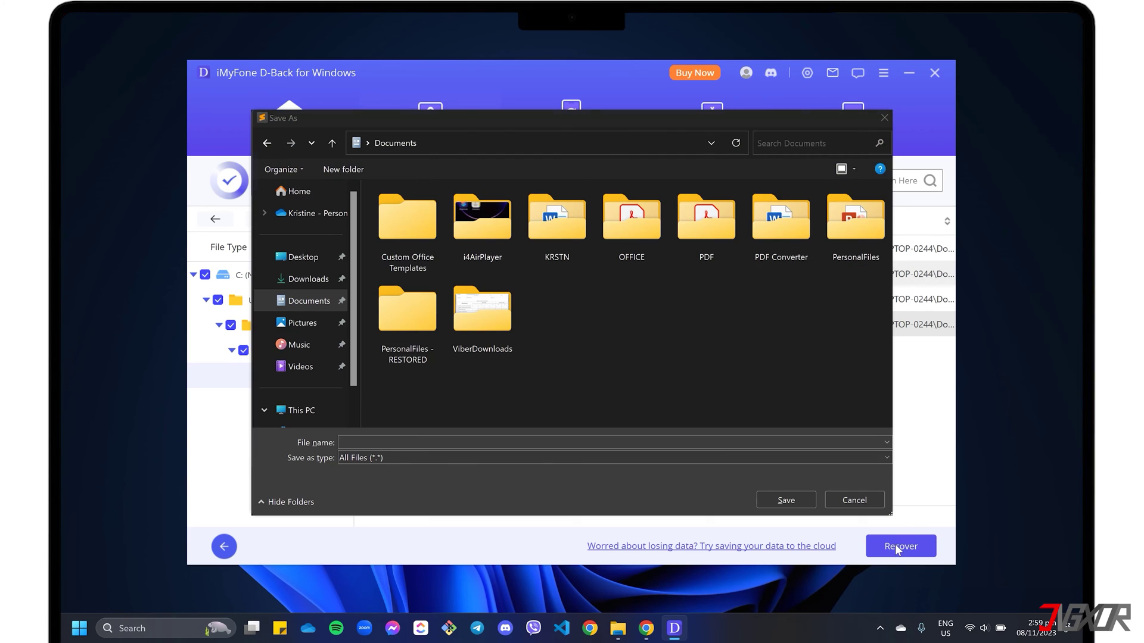
pyautogui.click(413, 322)
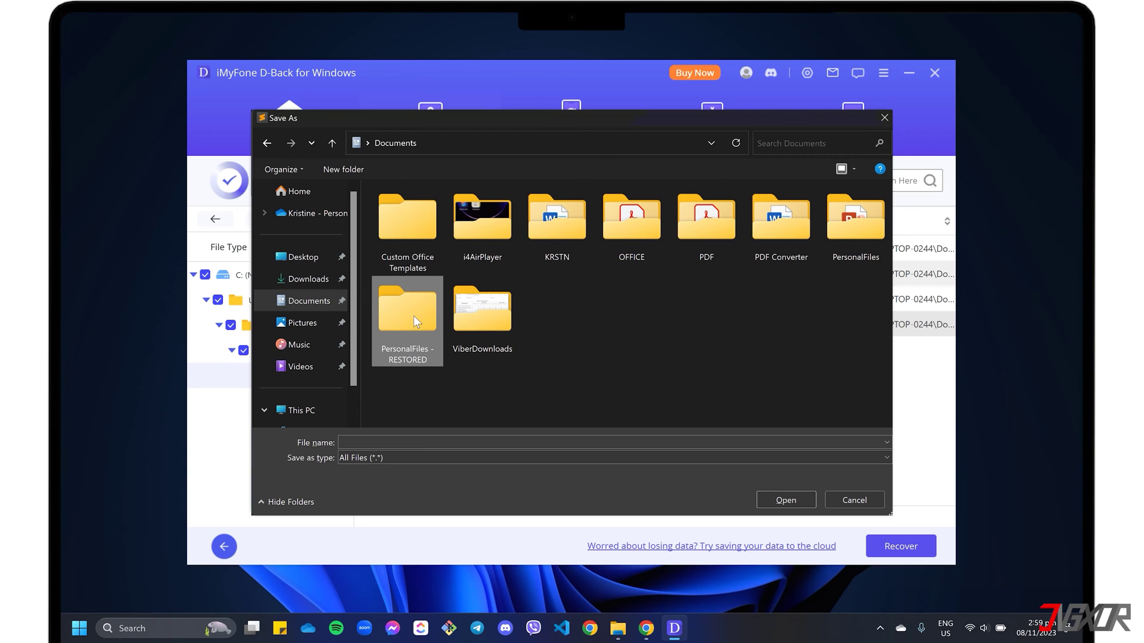
pyautogui.click(784, 502)
pyautogui.click(785, 500)
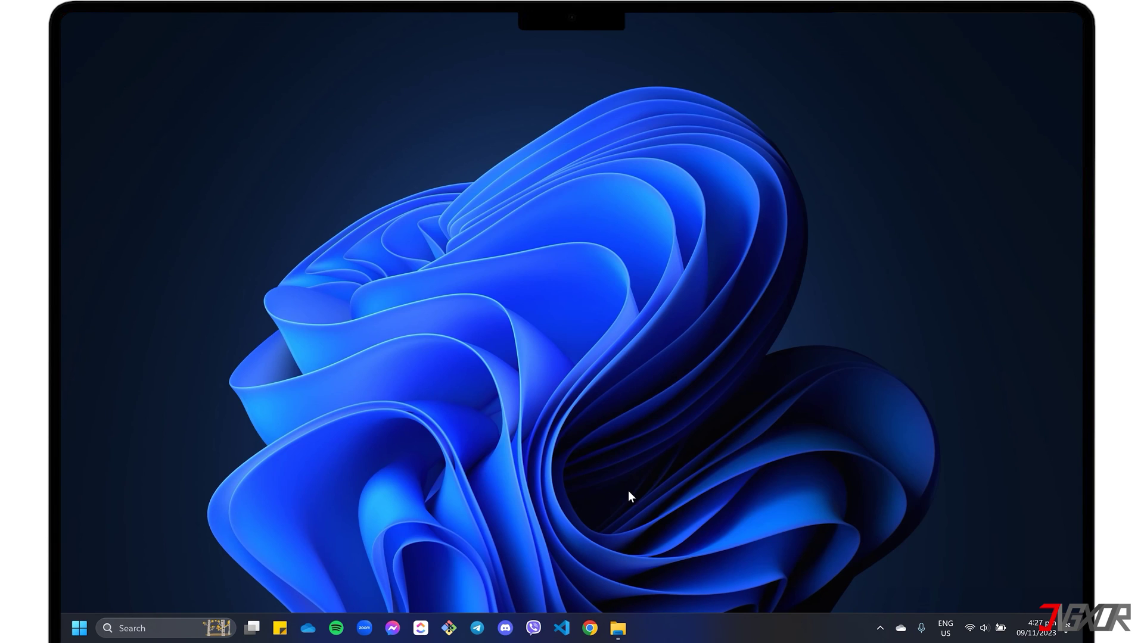
# Close D-Back and open PersonalFiles - RESTORED in Documents to check the four recovered files
pyautogui.click(617, 630)
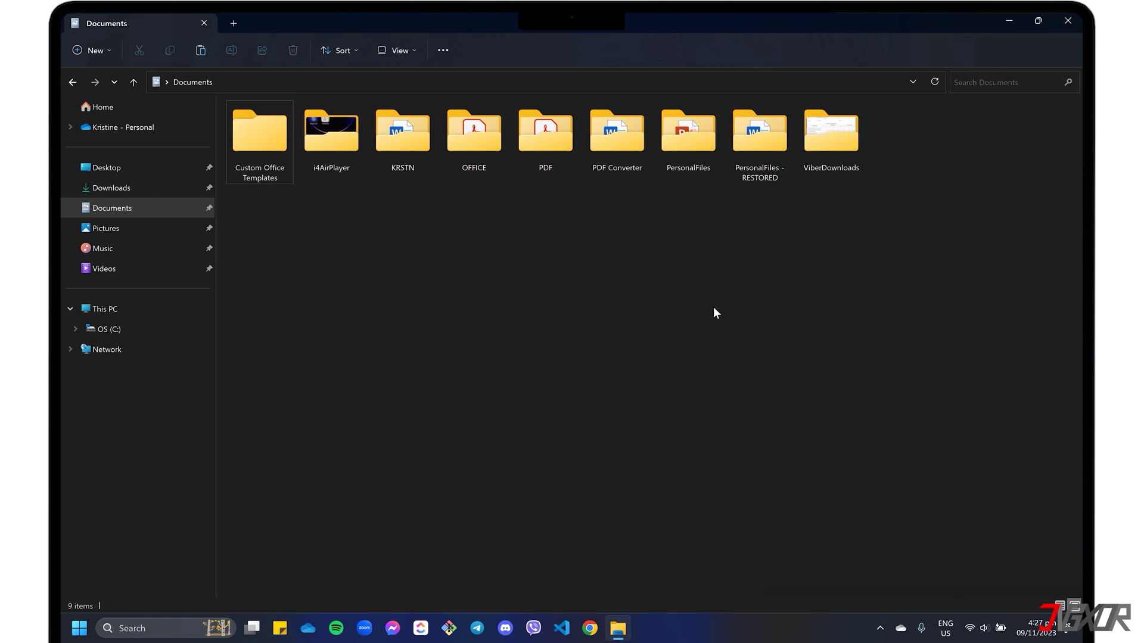
pyautogui.doubleClick(747, 156)
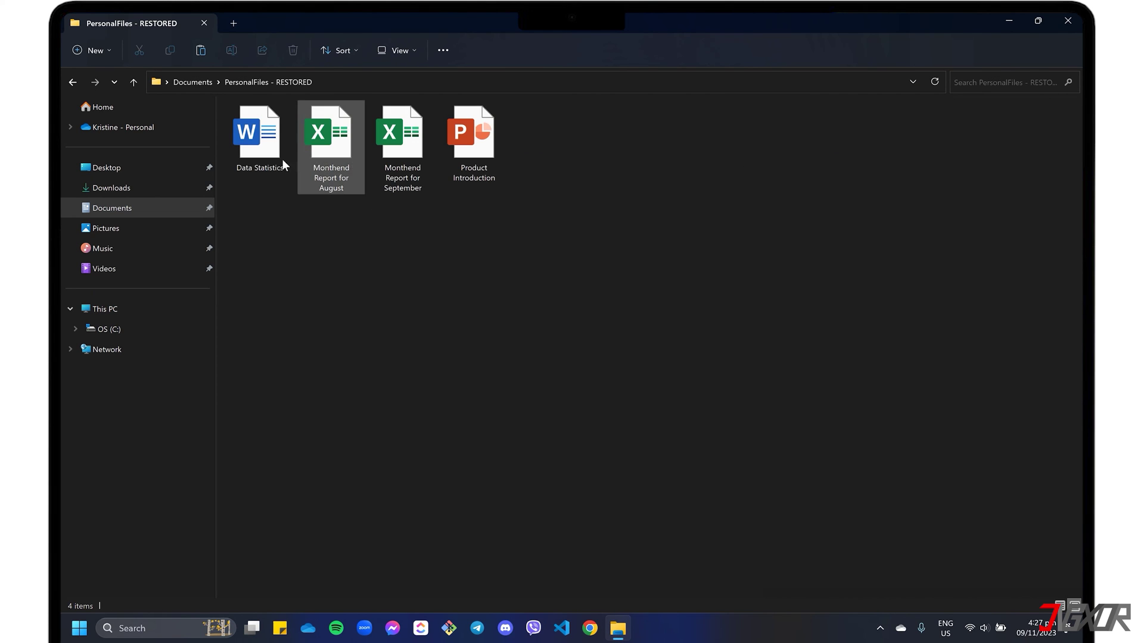